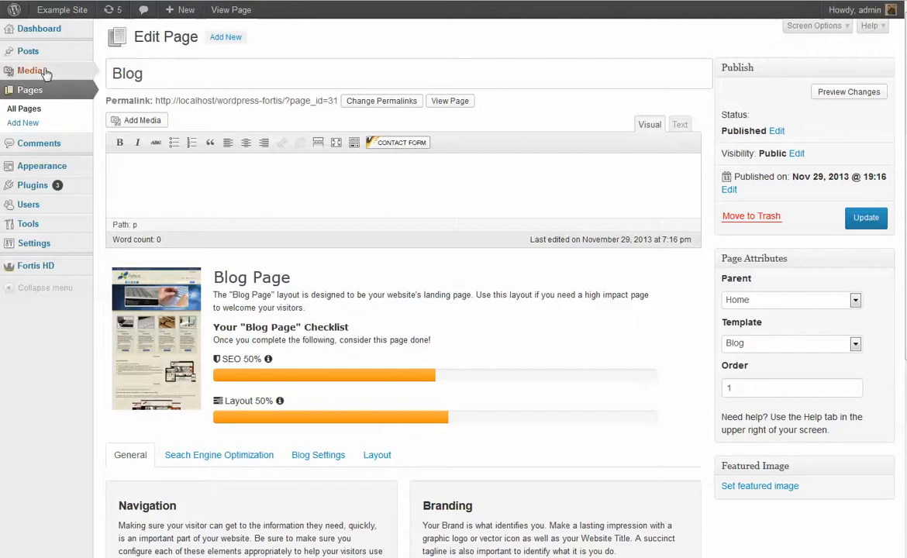
Review the Blog page's General navigation and branding options, plus its search engine optimization fields.
{"action": "mouse_move", "coordinate": [27, 54]}
{"action": "scroll", "coordinate": [334, 510], "scroll_direction": "down", "scroll_amount": 3}
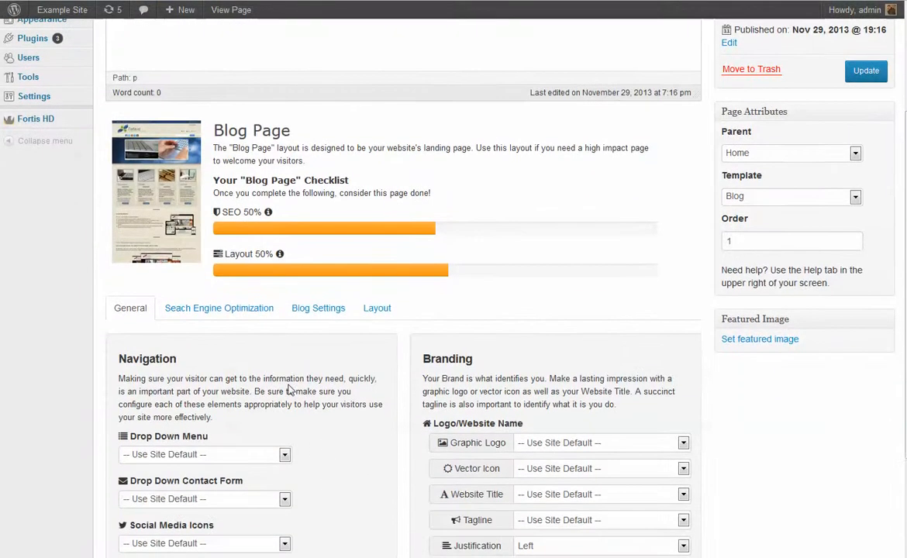
{"action": "scroll", "coordinate": [288, 508], "scroll_direction": "down", "scroll_amount": 2}
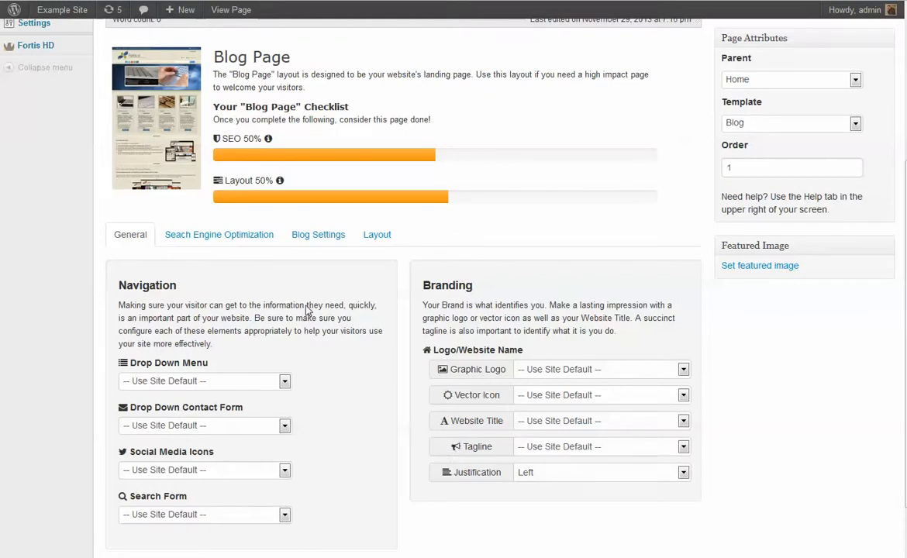
{"action": "left_click", "coordinate": [242, 235]}
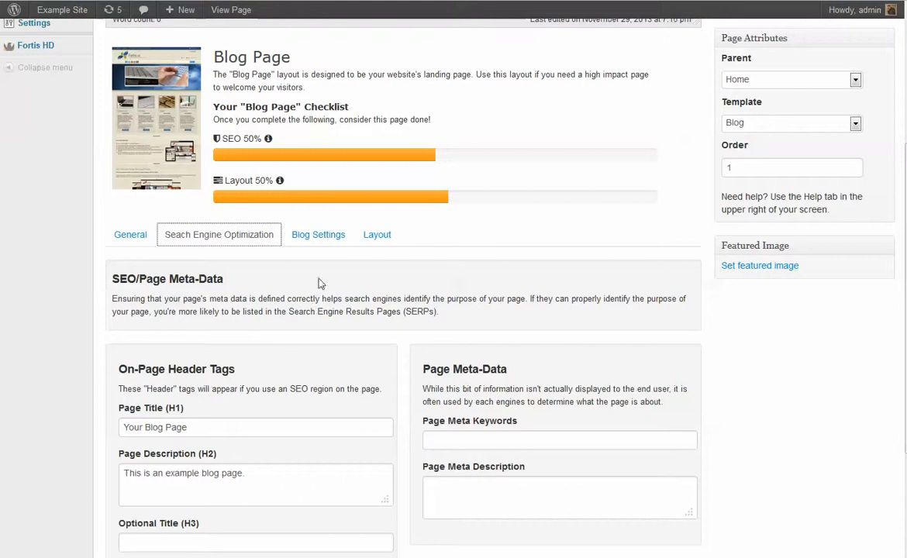
Examine the Blog page's layout regions, including which are locked or unlocked and how their columns are configured.
{"action": "left_click", "coordinate": [363, 237]}
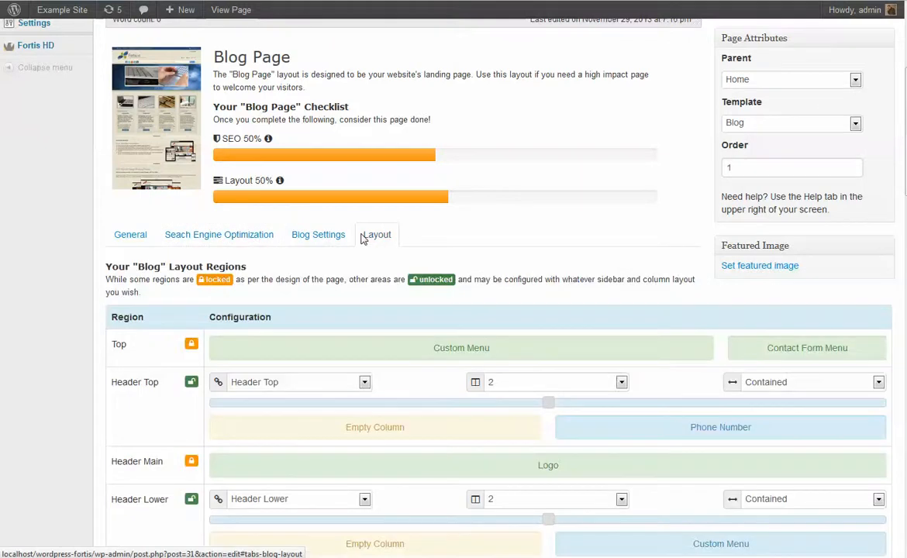
{"action": "left_click", "coordinate": [363, 235]}
{"action": "scroll", "coordinate": [169, 308], "scroll_direction": "down", "scroll_amount": 4}
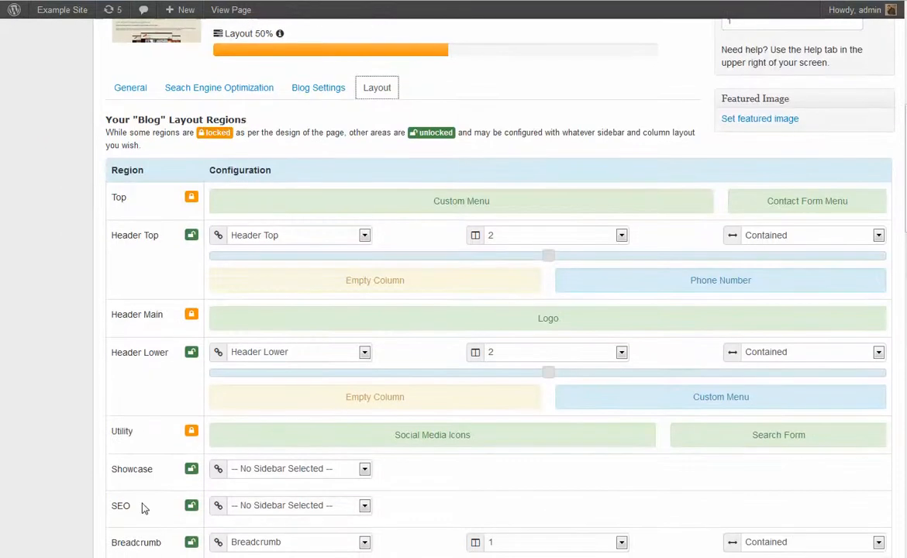
{"action": "left_click", "coordinate": [370, 103]}
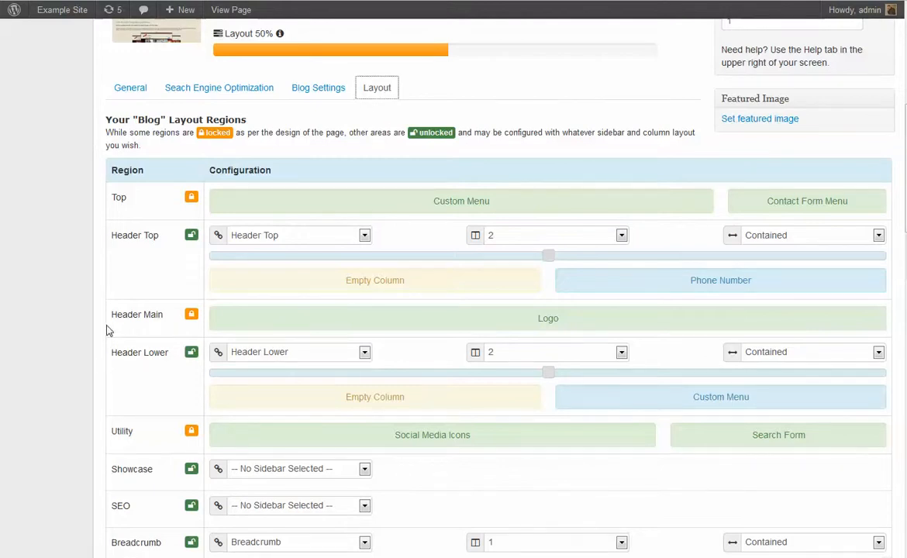
{"action": "scroll", "coordinate": [107, 331], "scroll_direction": "down", "scroll_amount": 1}
{"action": "scroll", "coordinate": [107, 331], "scroll_direction": "up", "scroll_amount": 1}
{"action": "scroll", "coordinate": [109, 329], "scroll_direction": "up", "scroll_amount": 1}
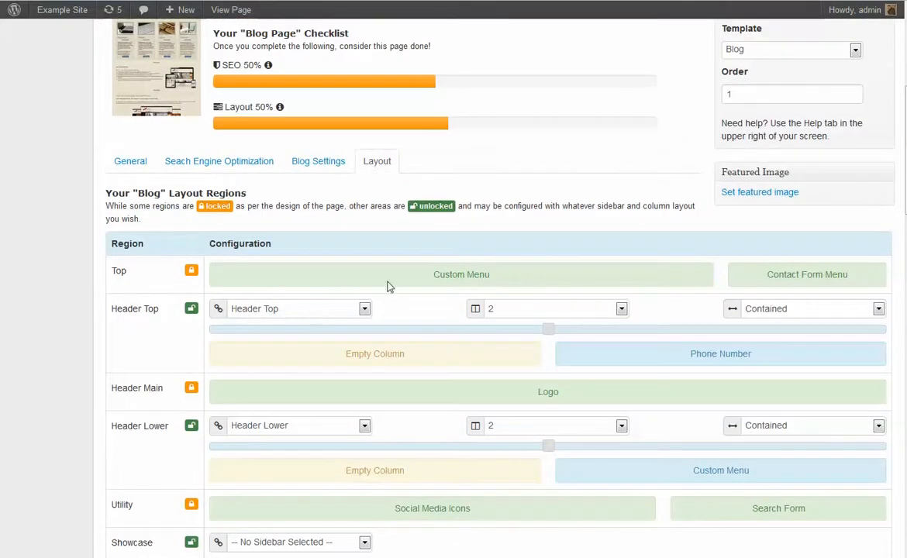
Open the Blog page's blog settings and check the available Blog Style choices.
{"action": "left_click", "coordinate": [305, 170]}
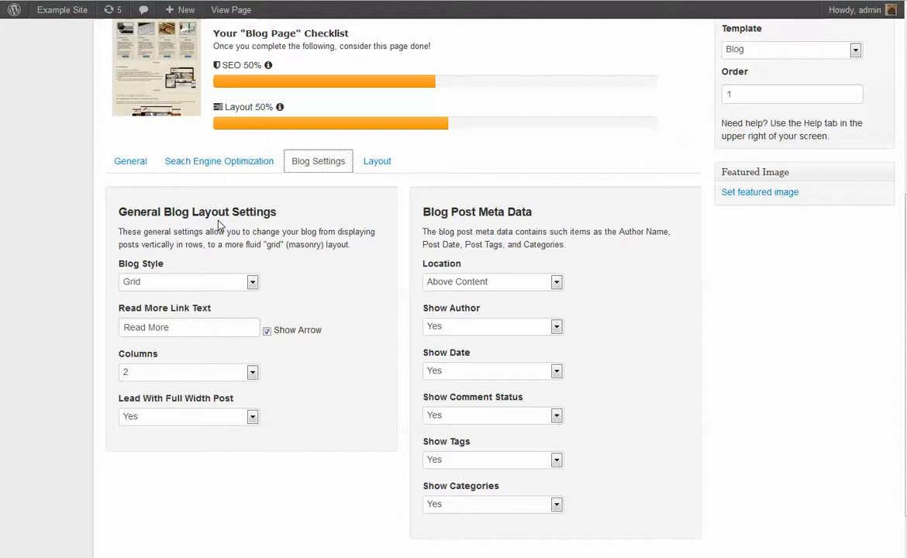
{"action": "left_click", "coordinate": [322, 167]}
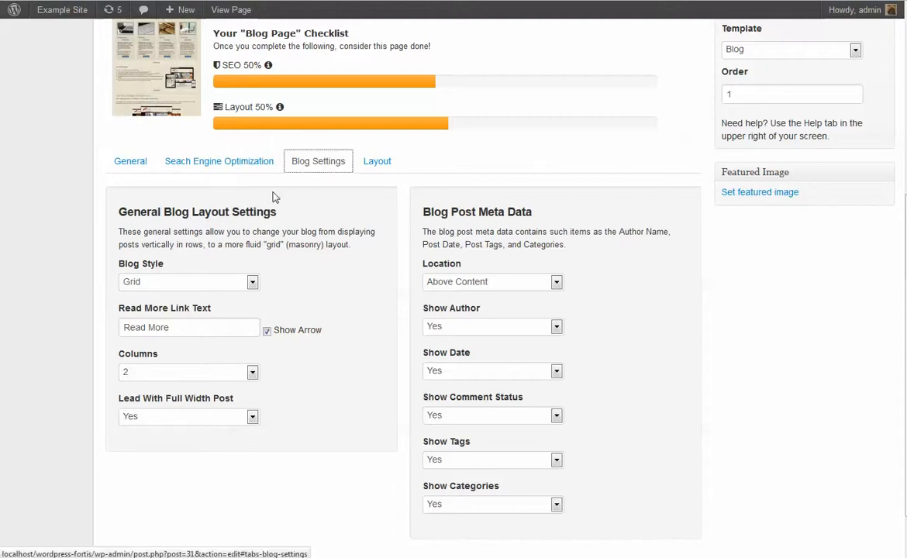
{"action": "left_click", "coordinate": [249, 283]}
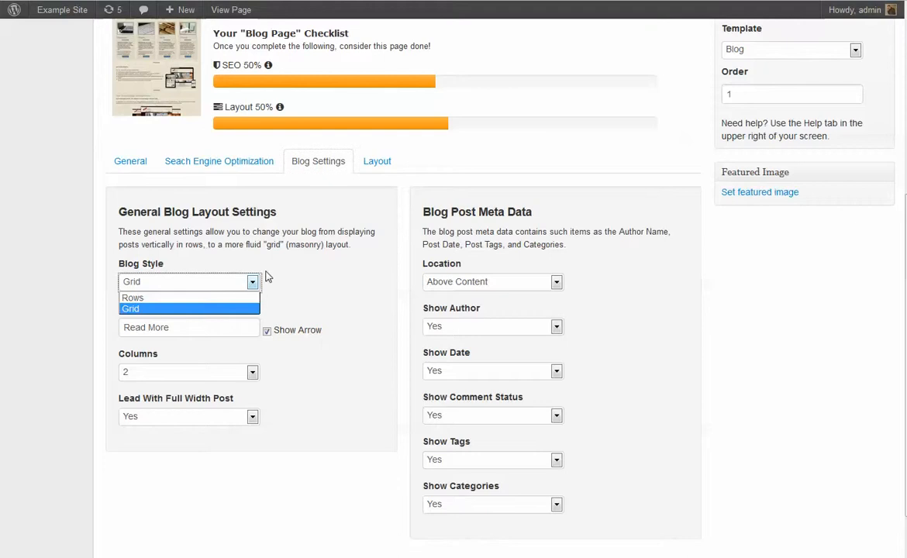
{"action": "left_click", "coordinate": [250, 283]}
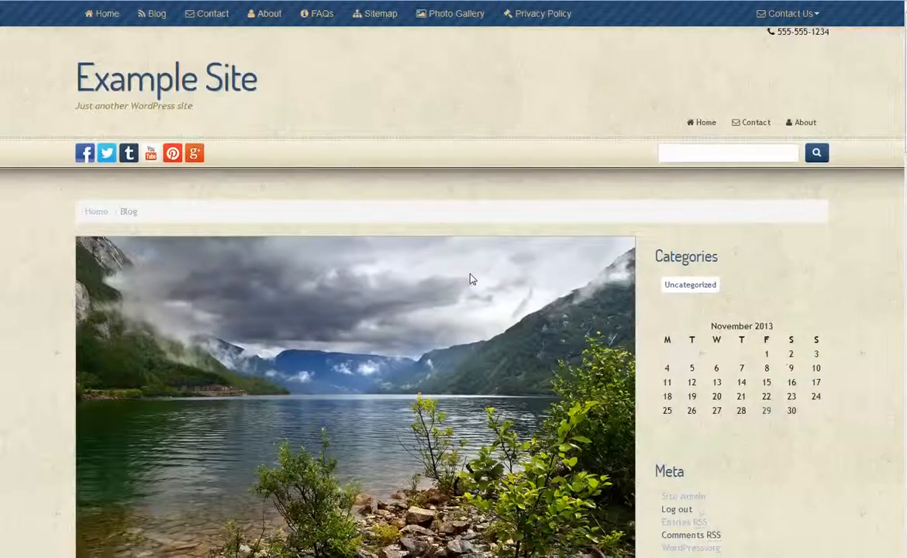
Examine the live blog page's post arrangement, from the lead post through the smaller posts beneath it, along with the sidebar.
{"action": "scroll", "coordinate": [465, 279], "scroll_direction": "down", "scroll_amount": 4}
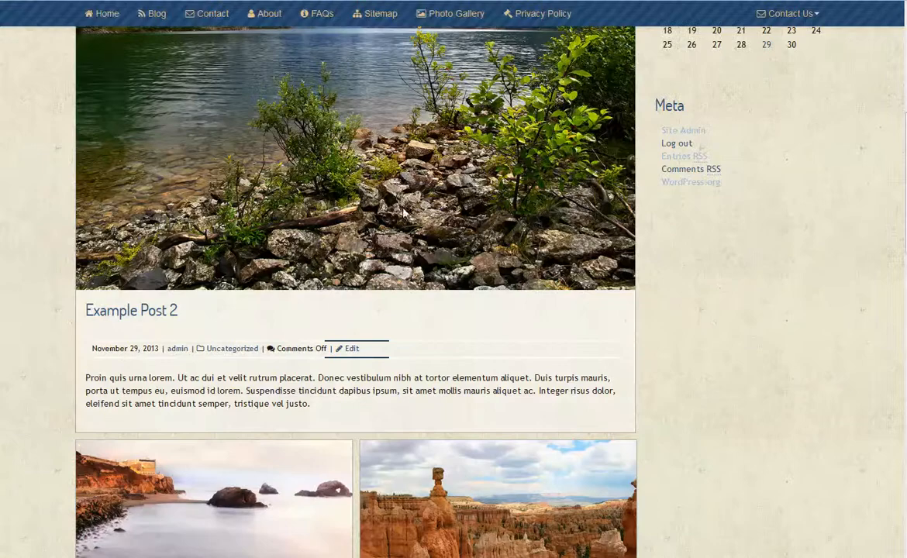
{"action": "scroll", "coordinate": [155, 299], "scroll_direction": "down", "scroll_amount": 2}
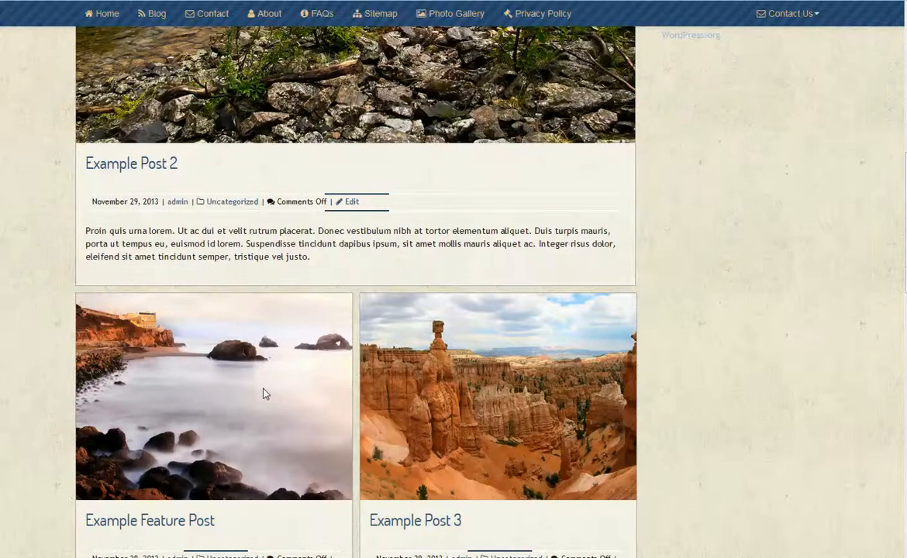
{"action": "scroll", "coordinate": [437, 386], "scroll_direction": "down", "scroll_amount": 4}
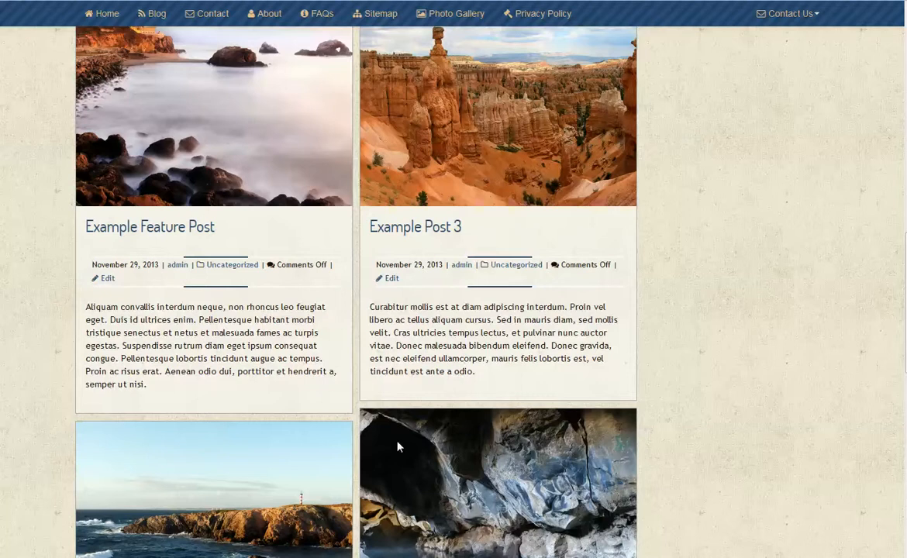
{"action": "scroll", "coordinate": [304, 431], "scroll_direction": "down", "scroll_amount": 1}
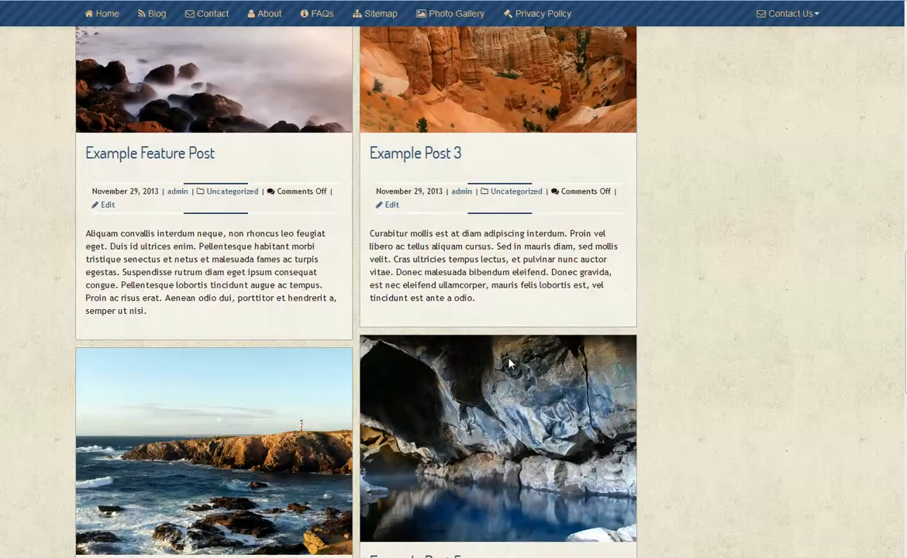
{"action": "scroll", "coordinate": [493, 365], "scroll_direction": "down", "scroll_amount": 1}
{"action": "scroll", "coordinate": [492, 366], "scroll_direction": "down", "scroll_amount": 1}
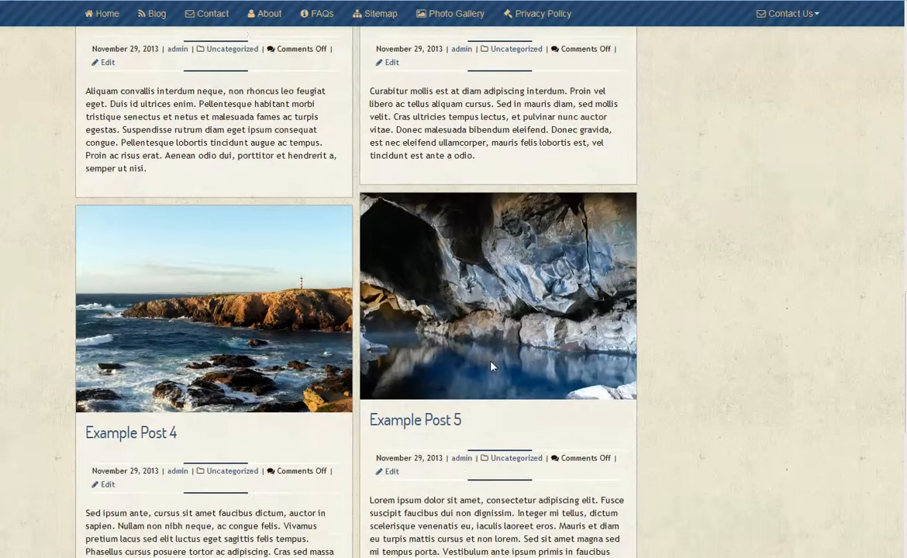
{"action": "scroll", "coordinate": [492, 366], "scroll_direction": "up", "scroll_amount": 1}
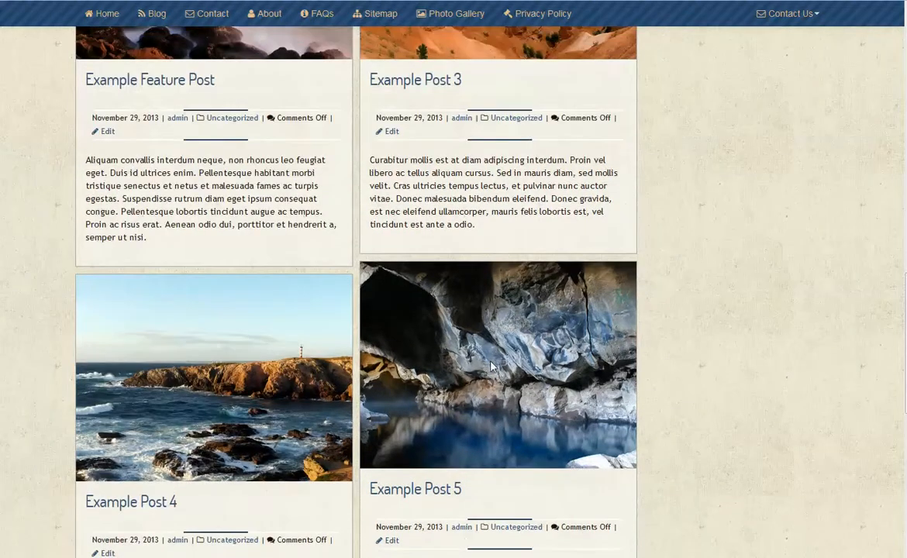
{"action": "scroll", "coordinate": [493, 366], "scroll_direction": "down", "scroll_amount": 4}
{"action": "scroll", "coordinate": [488, 365], "scroll_direction": "up", "scroll_amount": 2}
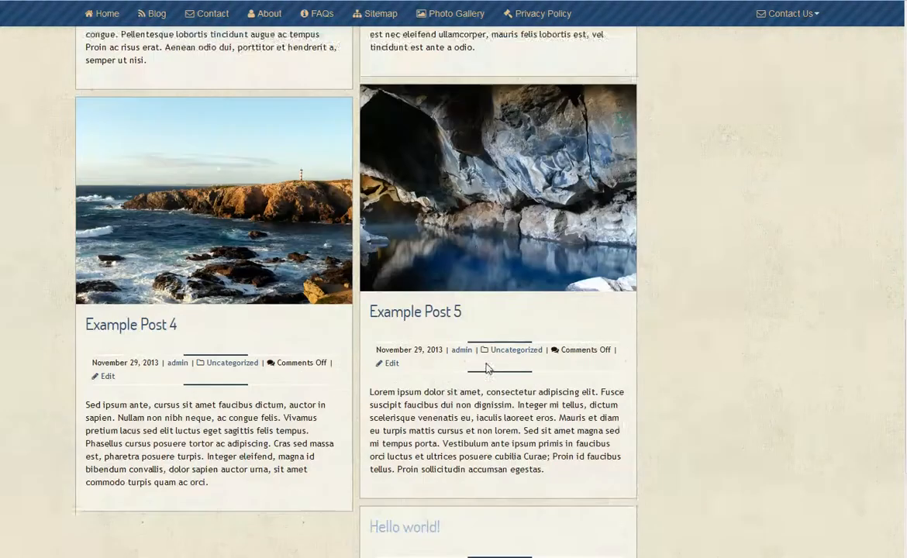
{"action": "scroll", "coordinate": [488, 369], "scroll_direction": "up", "scroll_amount": 5}
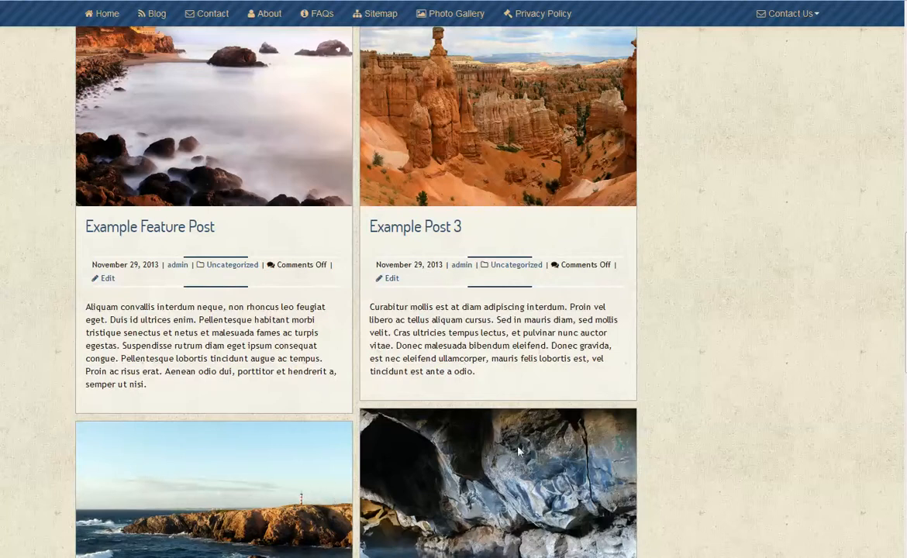
{"action": "scroll", "coordinate": [533, 458], "scroll_direction": "up", "scroll_amount": 1}
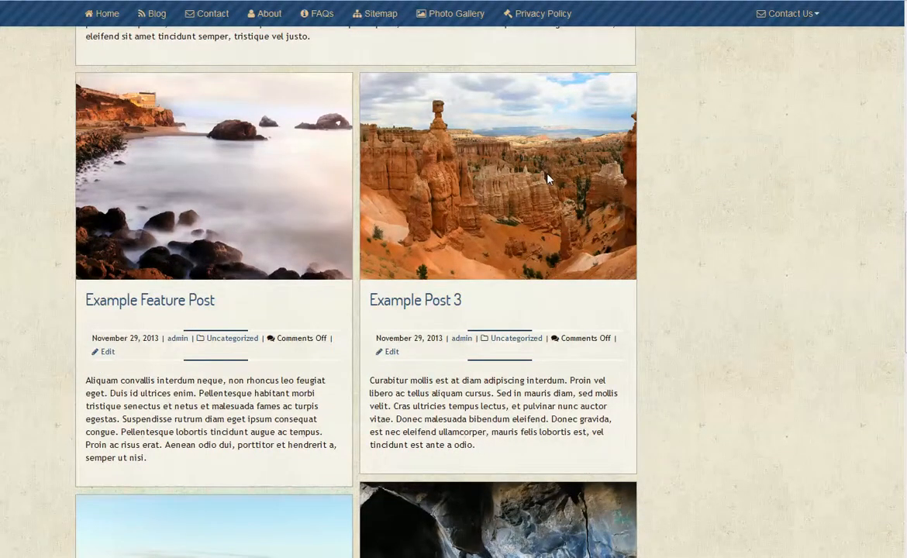
{"action": "scroll", "coordinate": [548, 178], "scroll_direction": "up", "scroll_amount": 2}
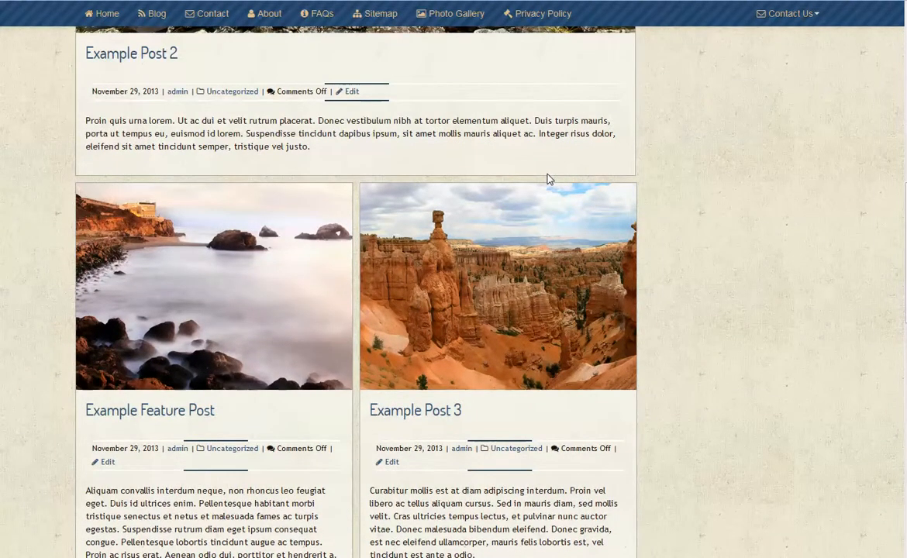
{"action": "scroll", "coordinate": [548, 179], "scroll_direction": "up", "scroll_amount": 4}
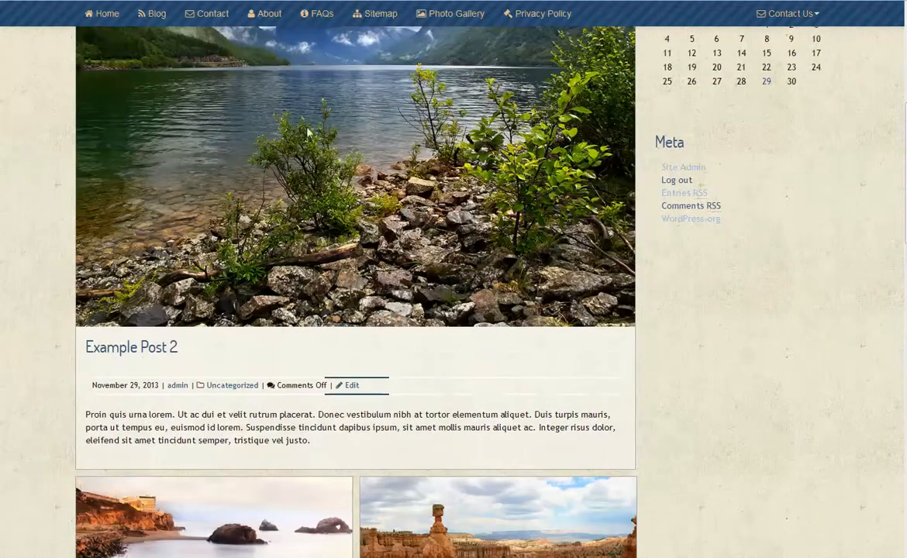
{"action": "scroll", "coordinate": [308, 131], "scroll_direction": "up", "scroll_amount": 3}
{"action": "scroll", "coordinate": [279, 203], "scroll_direction": "down", "scroll_amount": 1}
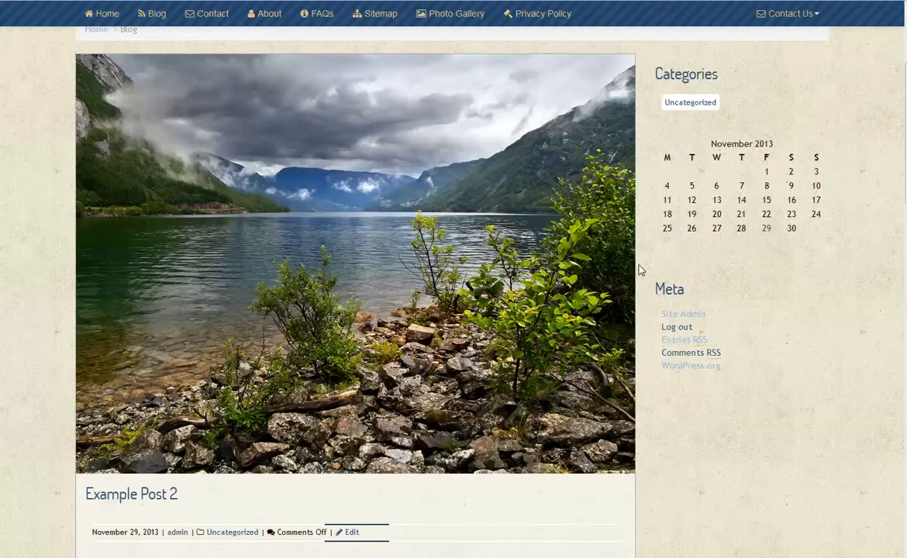
{"action": "scroll", "coordinate": [390, 233], "scroll_direction": "down", "scroll_amount": 3}
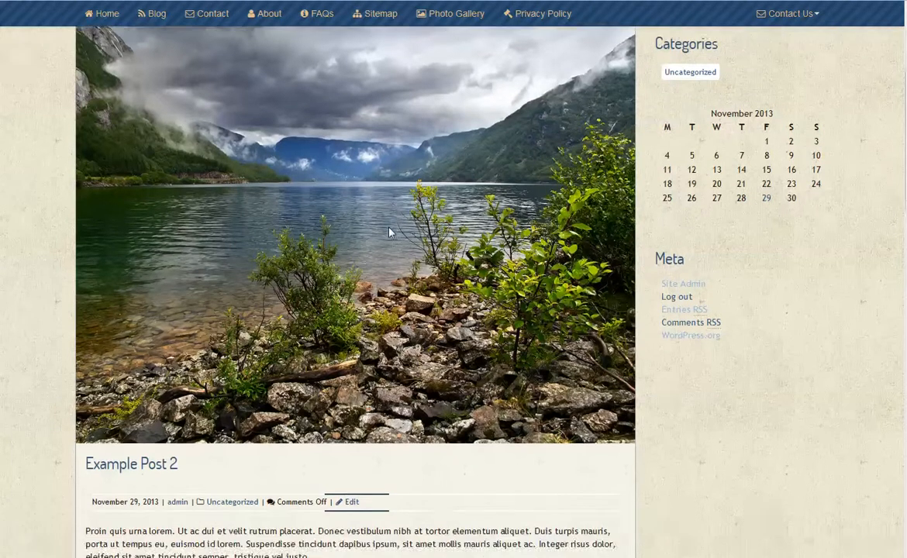
{"action": "scroll", "coordinate": [294, 440], "scroll_direction": "down", "scroll_amount": 1}
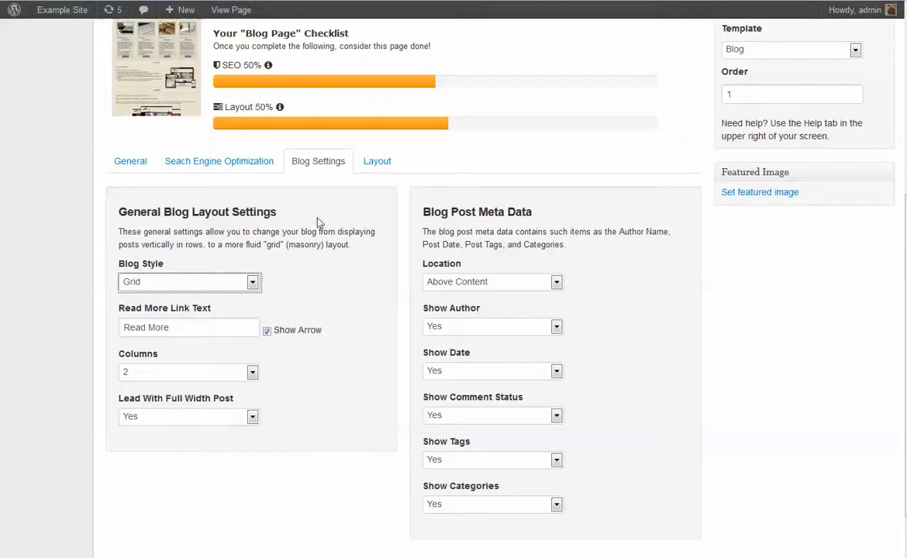
Check the general blog layout options for Blog Style, Read More Link Text, Columns and Lead With Full Width Post, keeping the Grid style.
{"action": "left_click", "coordinate": [169, 284]}
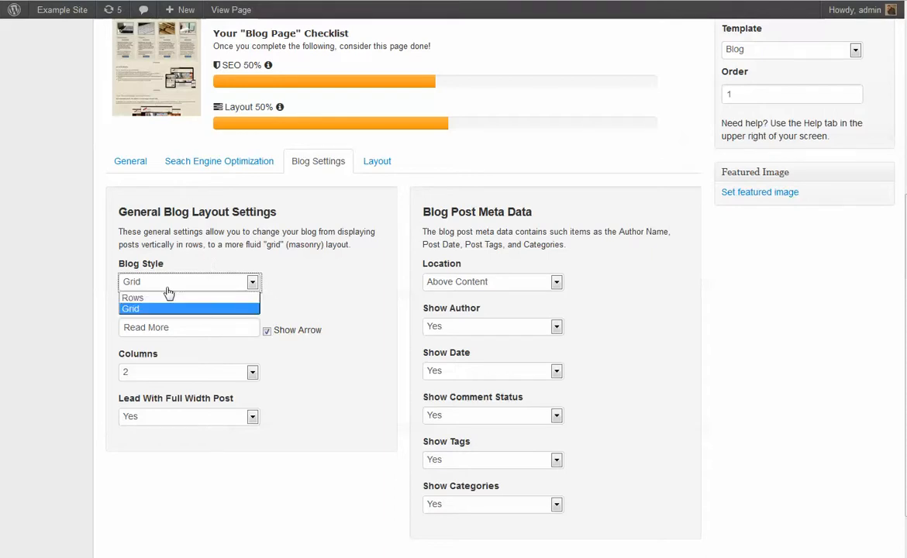
{"action": "left_click", "coordinate": [162, 310]}
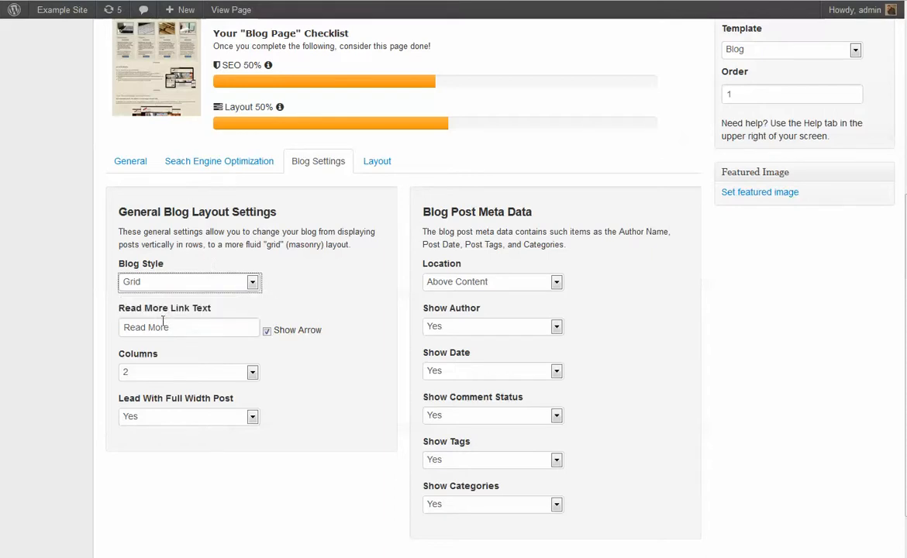
{"action": "left_click", "coordinate": [196, 330]}
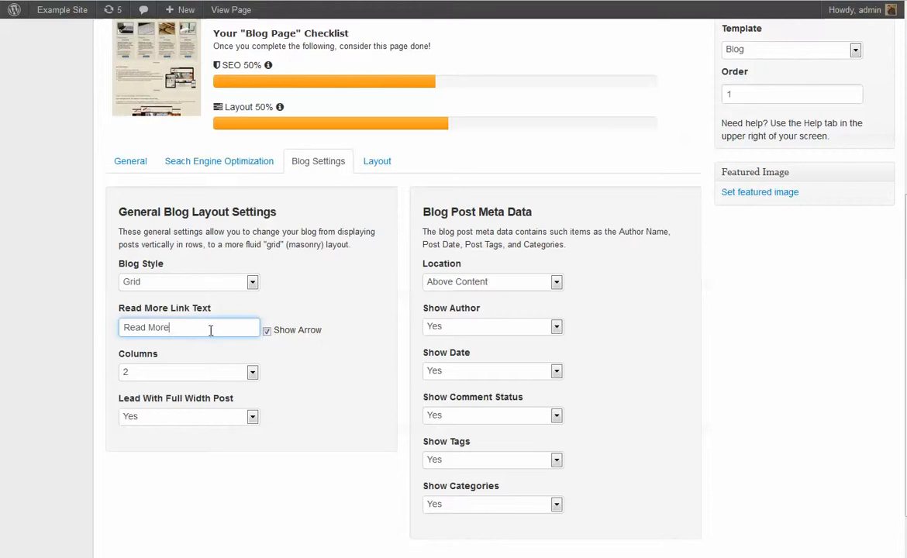
{"action": "left_click", "coordinate": [238, 375]}
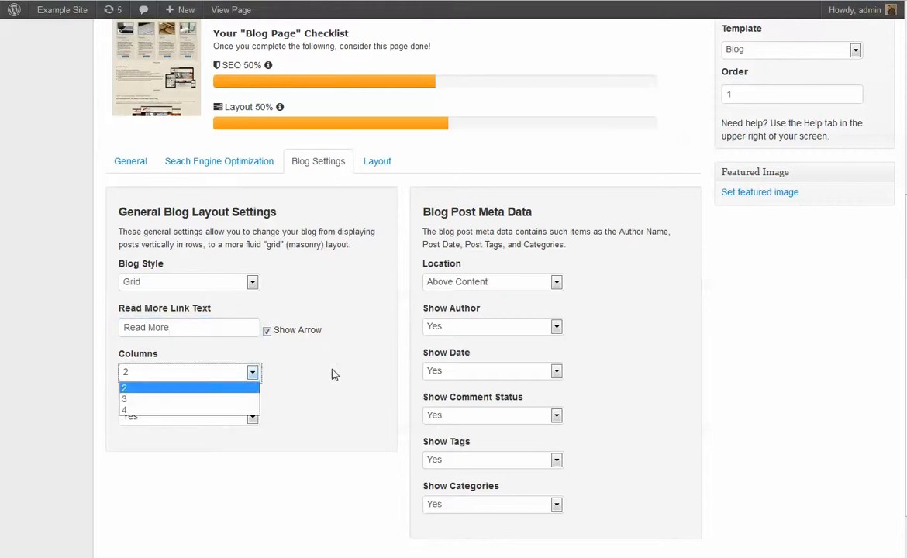
{"action": "left_click", "coordinate": [363, 375]}
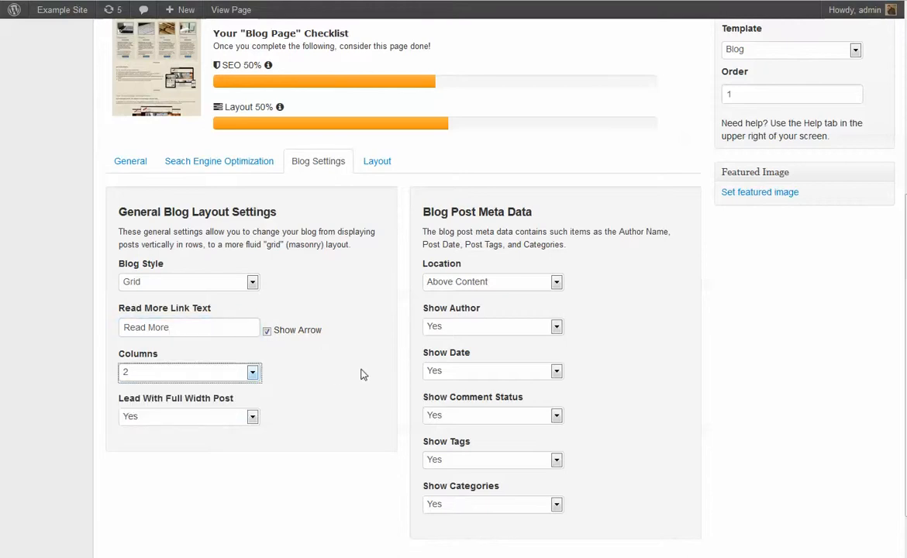
{"action": "left_click", "coordinate": [204, 424]}
{"action": "left_click", "coordinate": [204, 428]}
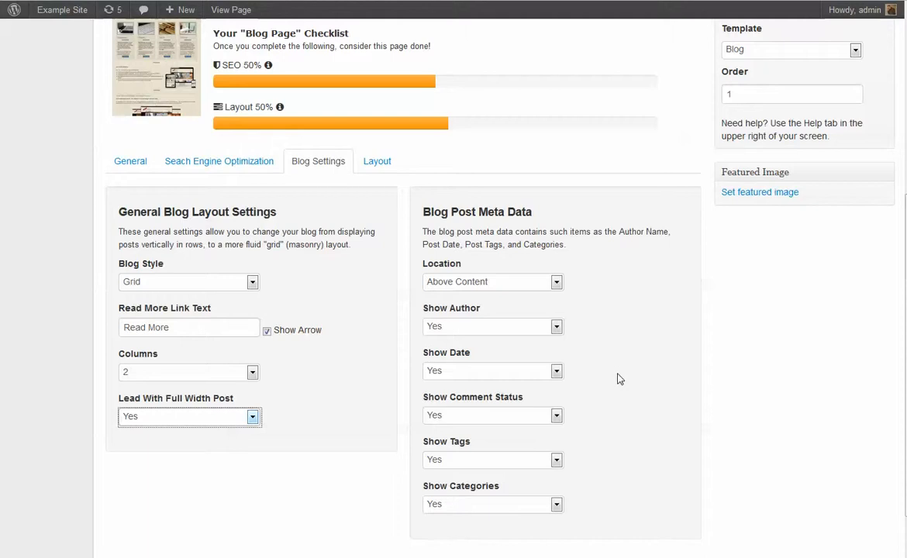
Check the Location choices for the blog post meta data and compare them with the meta line on the live blog posts.
{"action": "left_click", "coordinate": [456, 291]}
{"action": "left_click", "coordinate": [455, 291]}
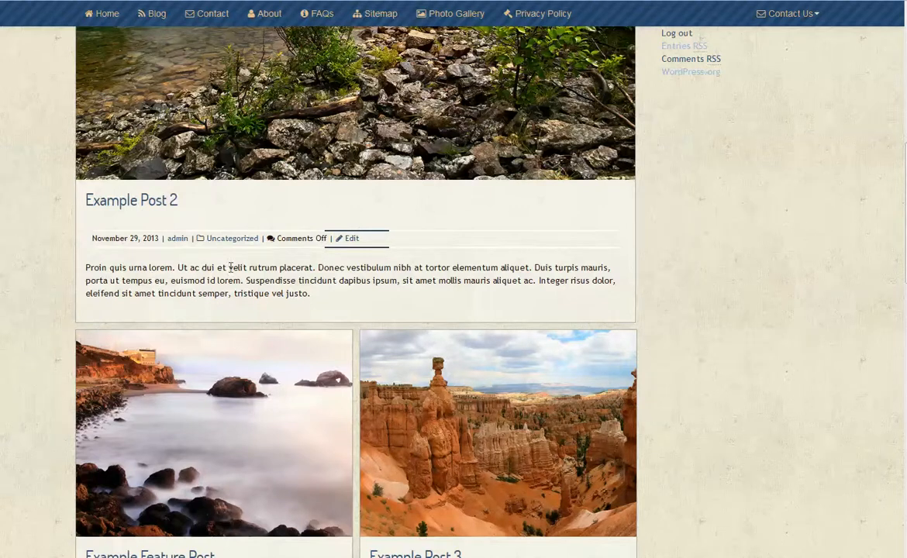
{"action": "scroll", "coordinate": [336, 344], "scroll_direction": "up", "scroll_amount": 1}
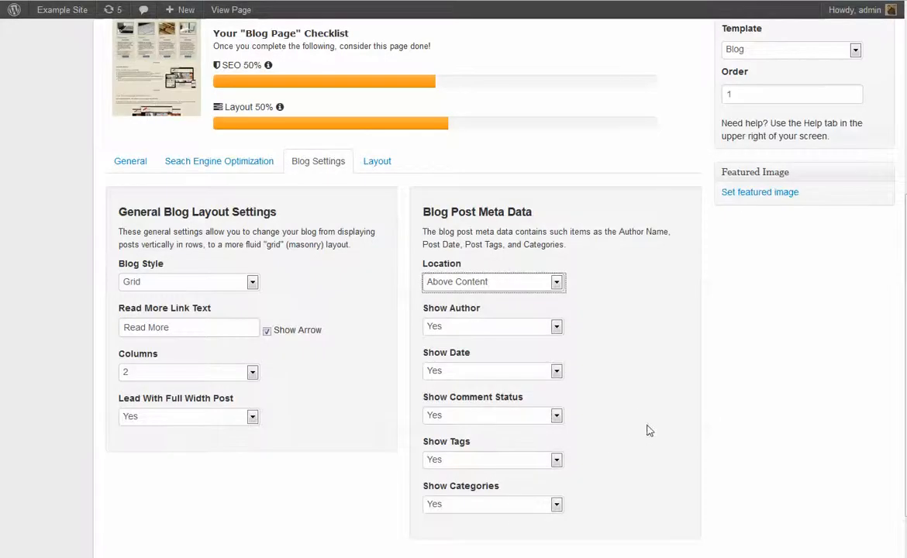
{"action": "scroll", "coordinate": [778, 448], "scroll_direction": "up", "scroll_amount": 3}
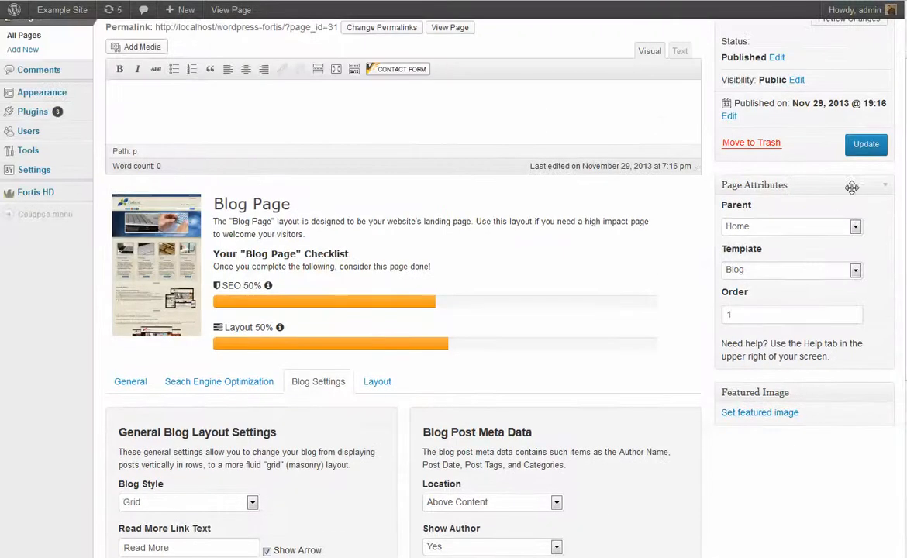